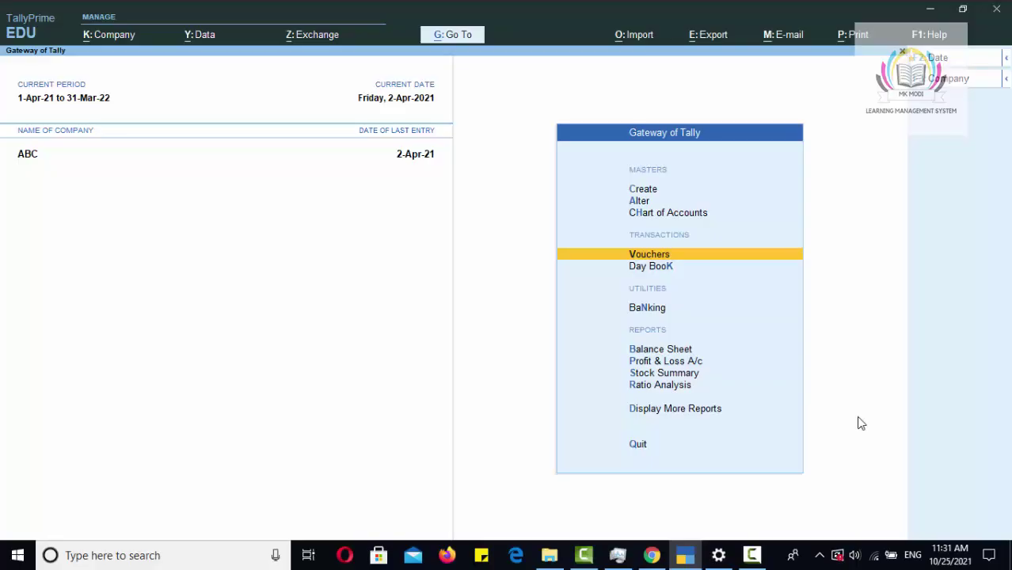
{"action": "key", "text": "Return"}
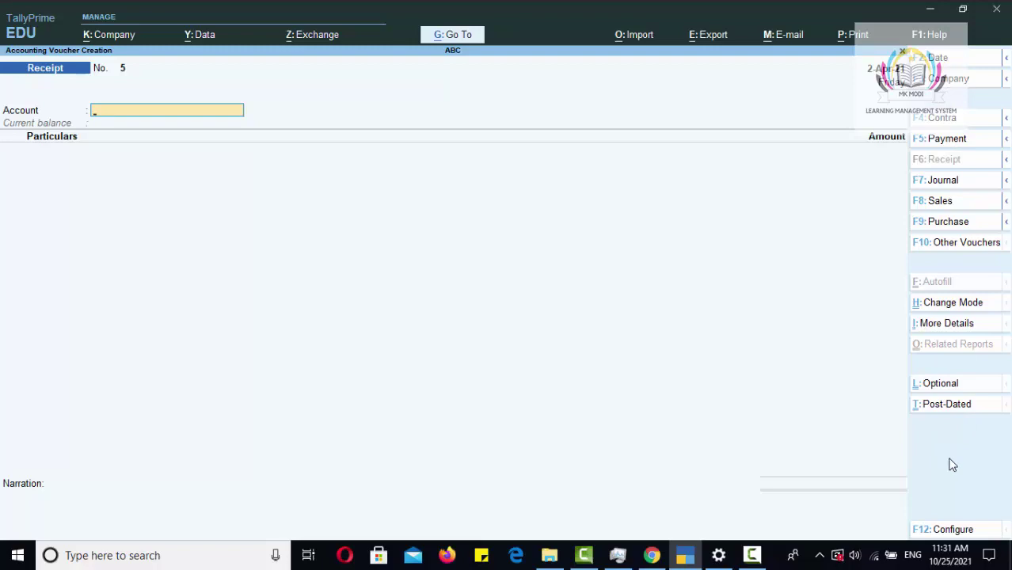
{"action": "key", "text": "alt"}
{"action": "key", "text": "alt"}
{"action": "left_click", "coordinate": [1006, 141]}
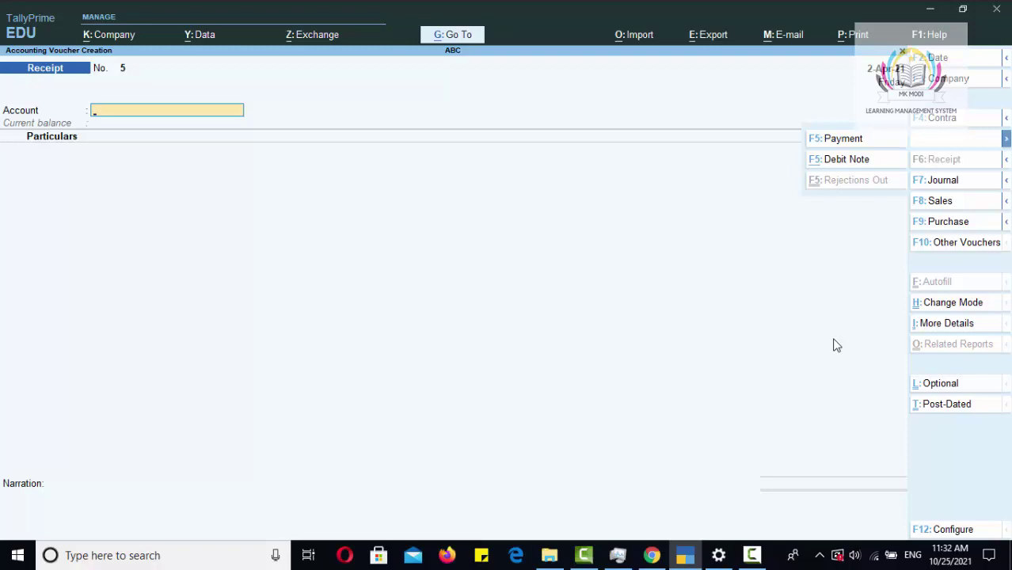
{"action": "key", "text": "Escape"}
{"action": "key", "text": "Escape"}
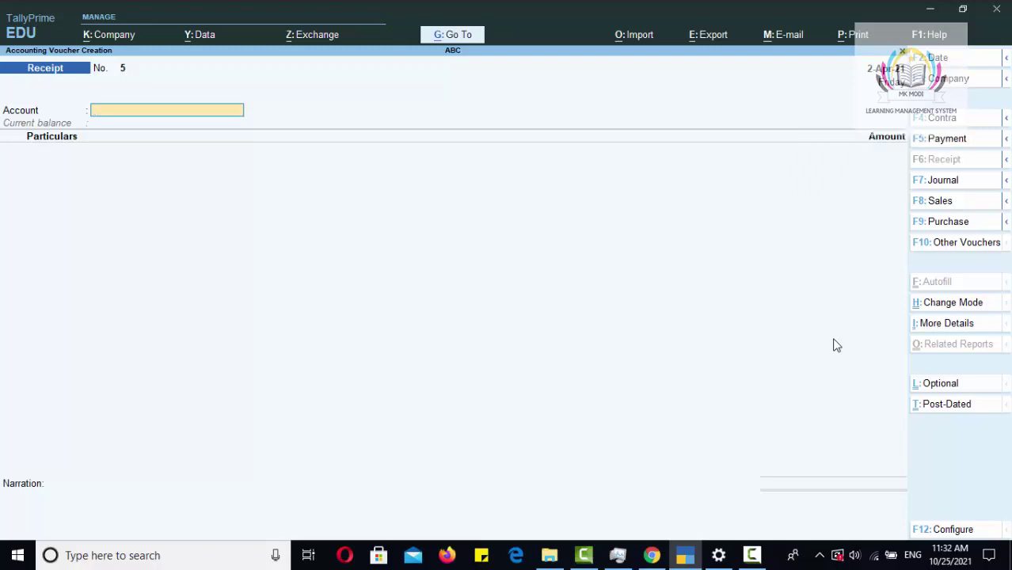
{"action": "key", "text": "y"}
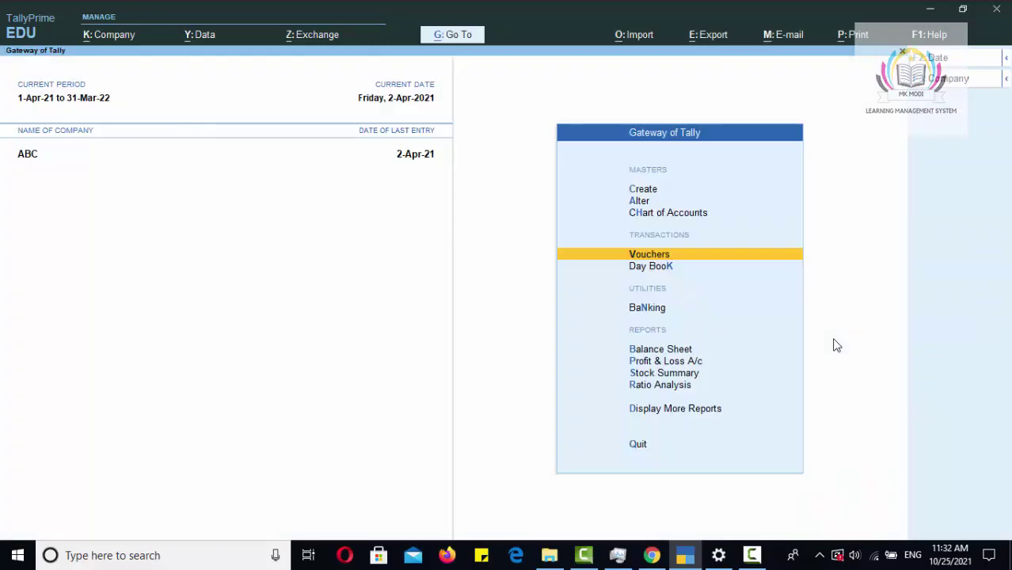
Step: Start creating a new ledger master named SALES RETURN, with no alias
{"action": "key", "text": "Up"}
{"action": "key", "text": "Up"}
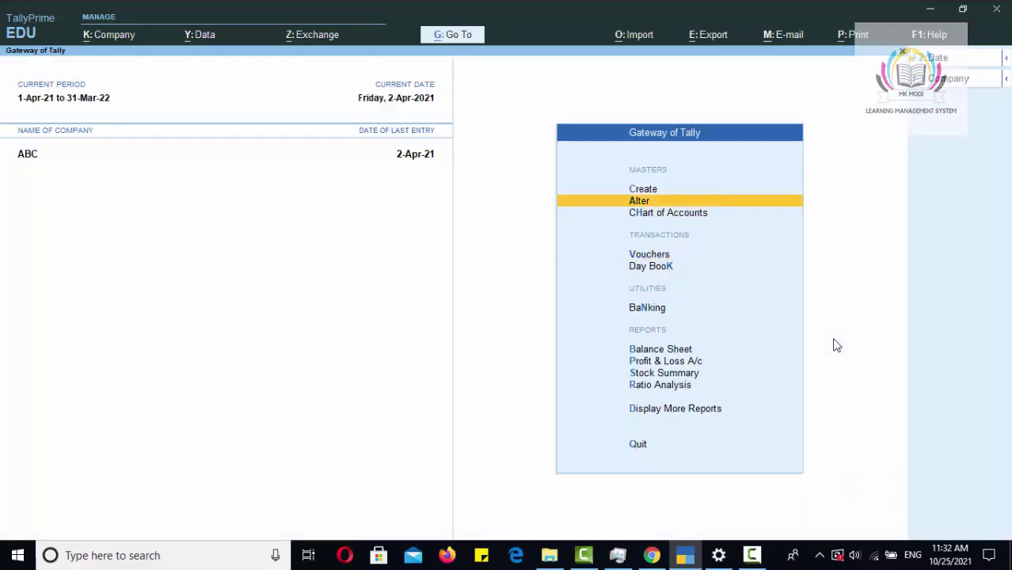
{"action": "key", "text": "Up"}
{"action": "key", "text": "Return"}
{"action": "key", "text": "Down"}
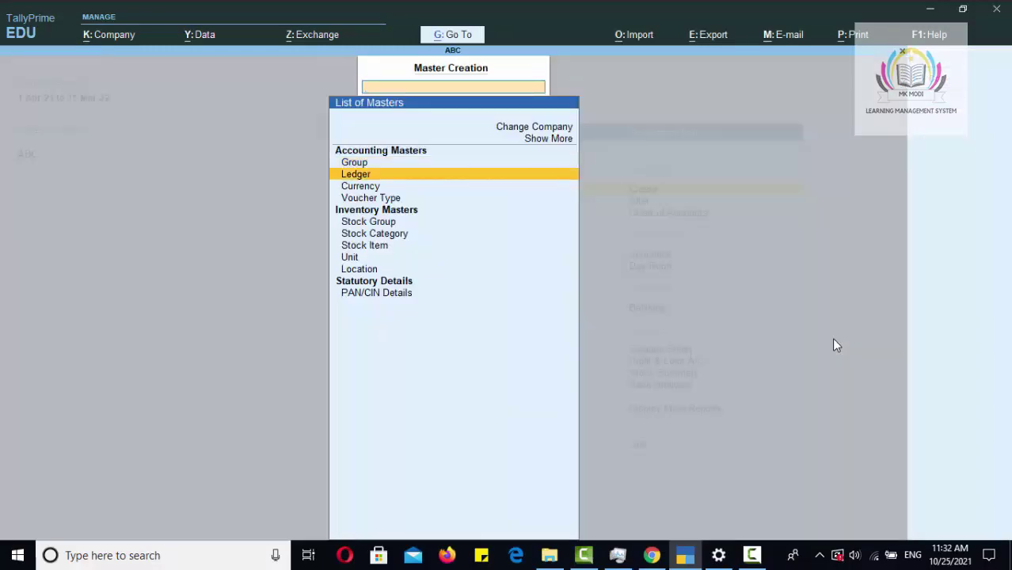
{"action": "key", "text": "Return"}
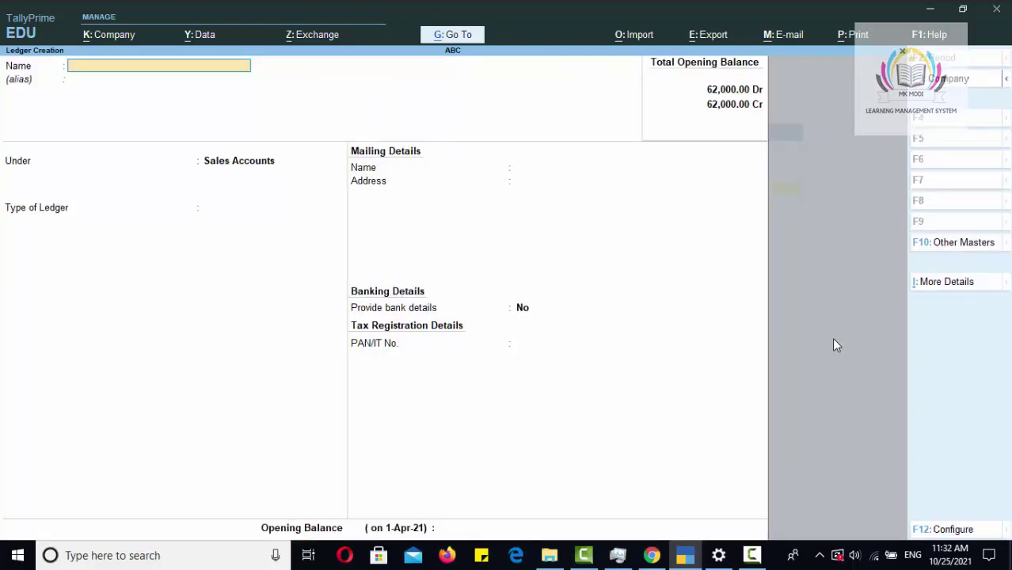
{"action": "type", "text": "SALES RETURN"}
{"action": "key", "text": "Return"}
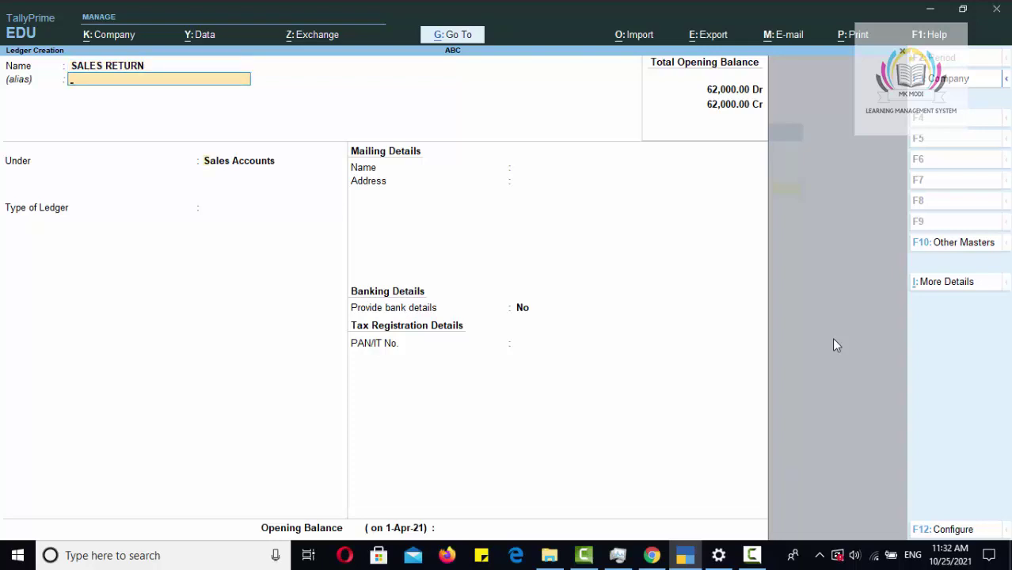
Step: Place the SALES RETURN ledger under Sales Accounts with ledger type Not Applicable, no bank details and no opening balance, and save it
{"action": "key", "text": "Return"}
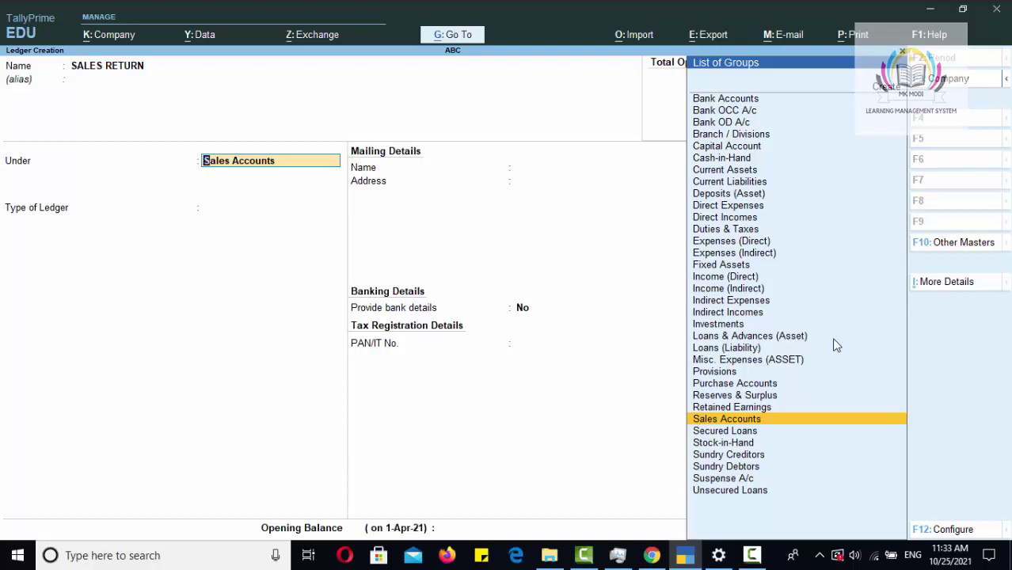
{"action": "key", "text": "Return"}
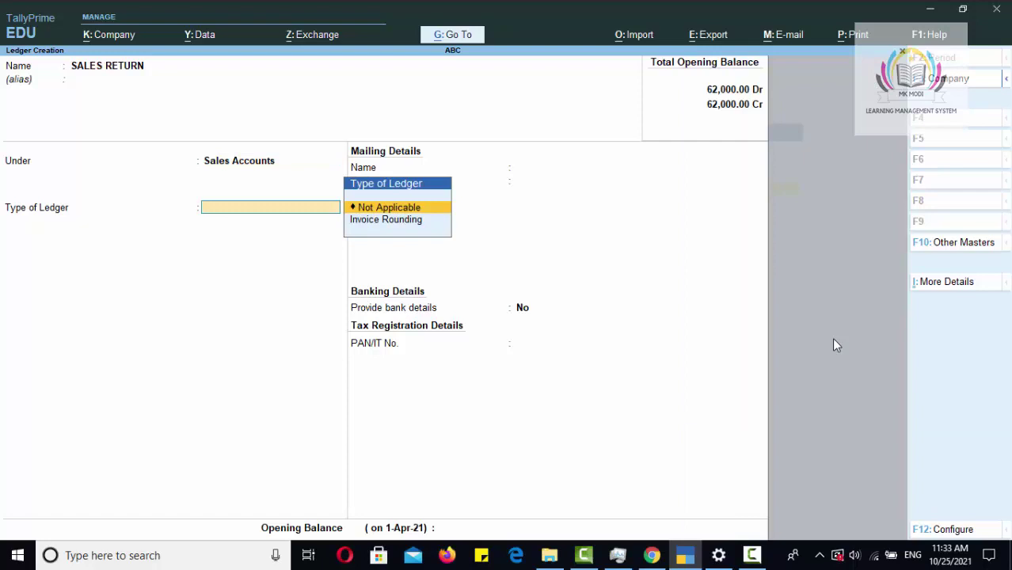
{"action": "key", "text": "Return"}
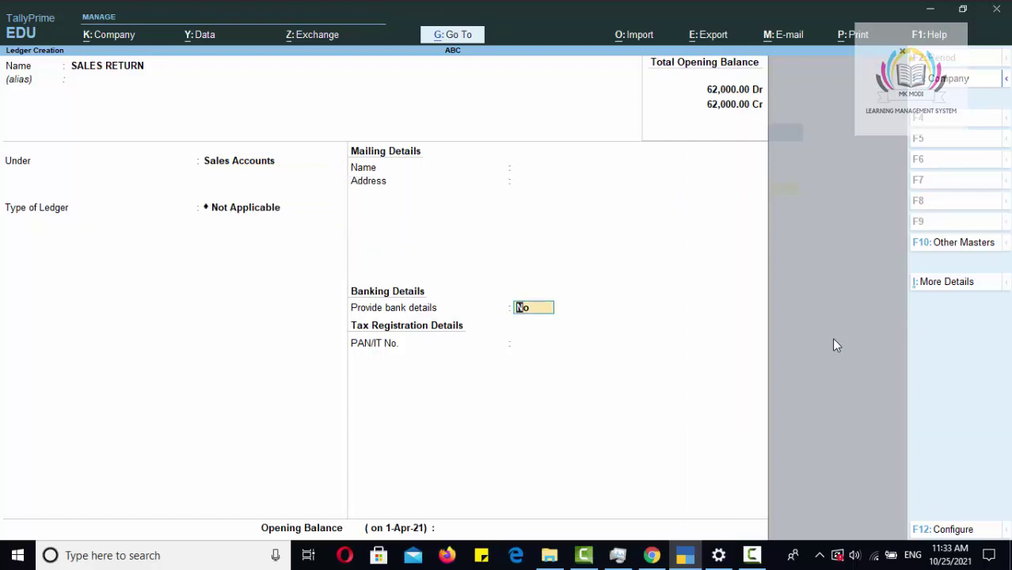
{"action": "key", "text": "Return"}
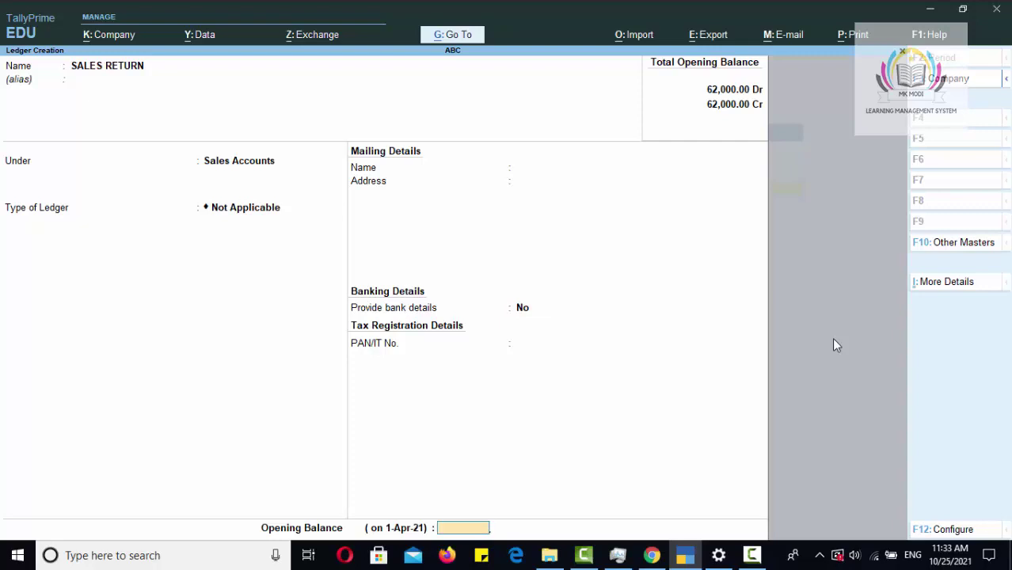
{"action": "key", "text": "Return"}
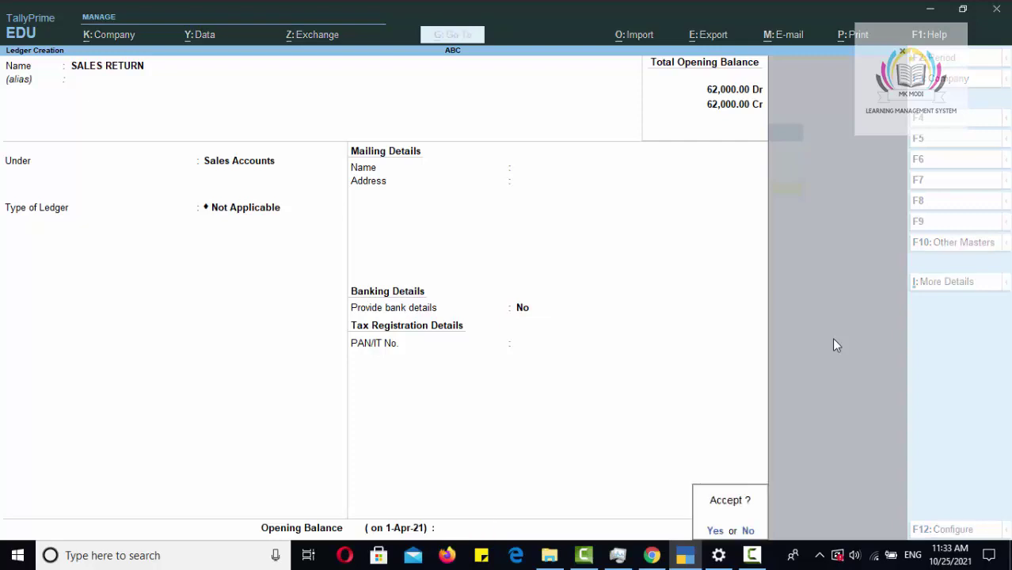
{"action": "key", "text": "y"}
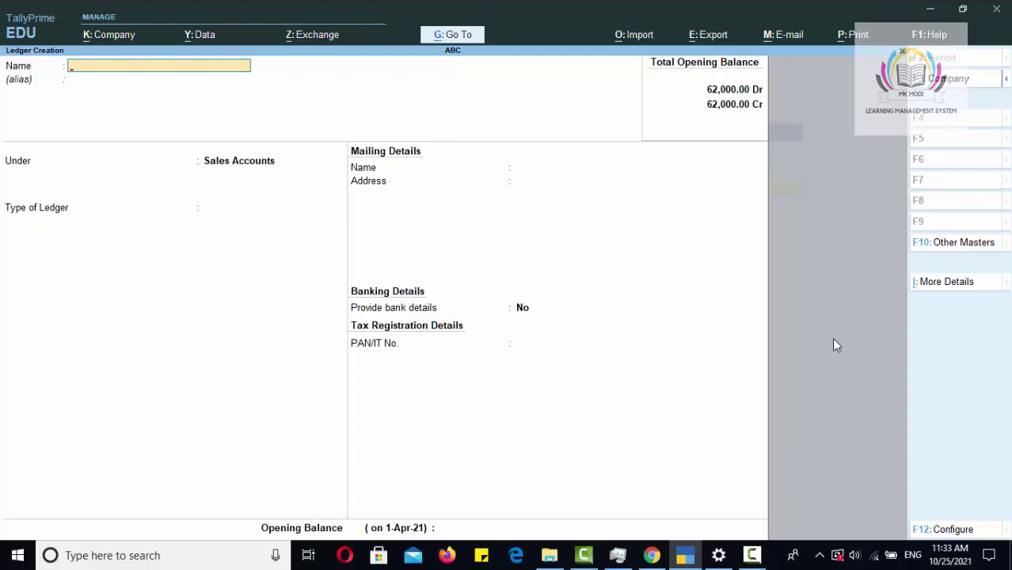
Step: Name the next ledger PURCHASE RETURN and place it under the Purchase Accounts group
{"action": "type", "text": "PURCHASE RETURN"}
{"action": "key", "text": "Return"}
{"action": "key", "text": "Return"}
{"action": "type", "text": "PUR"}
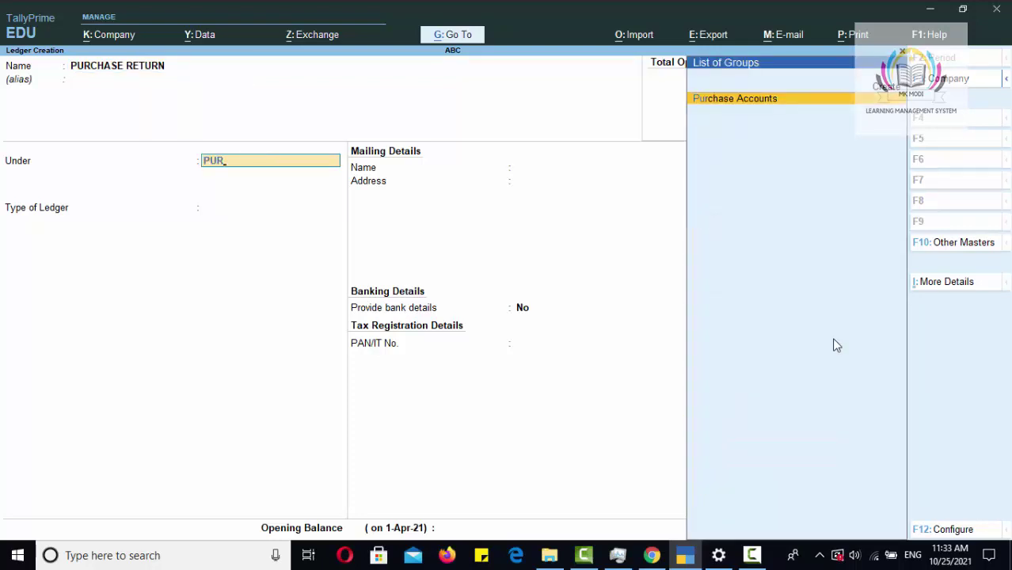
{"action": "key", "text": "Return"}
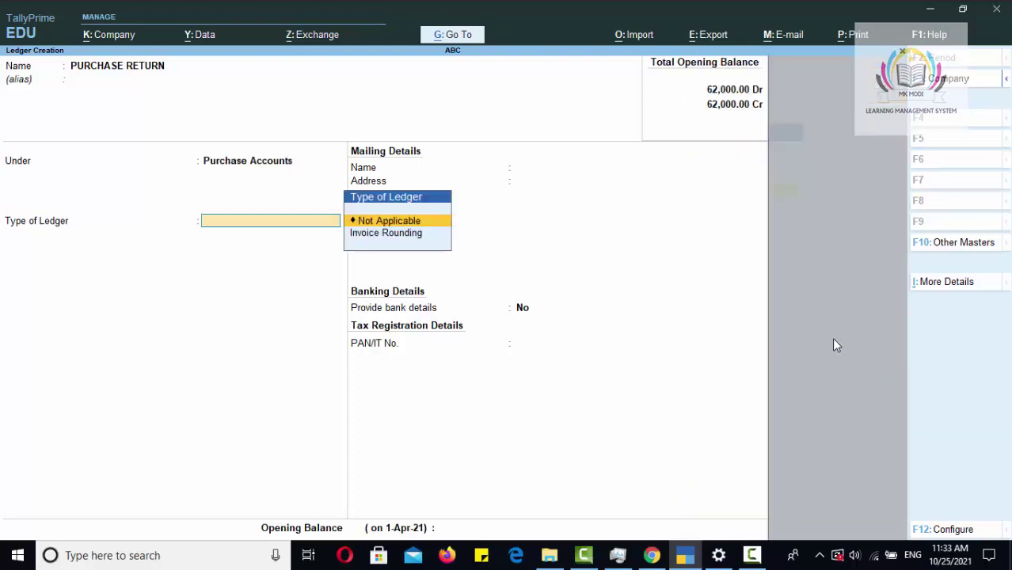
Step: Set the PURCHASE RETURN ledger's type to Not Applicable, save it without bank details or opening balance, and return to the Gateway of Tally
{"action": "key", "text": "Return"}
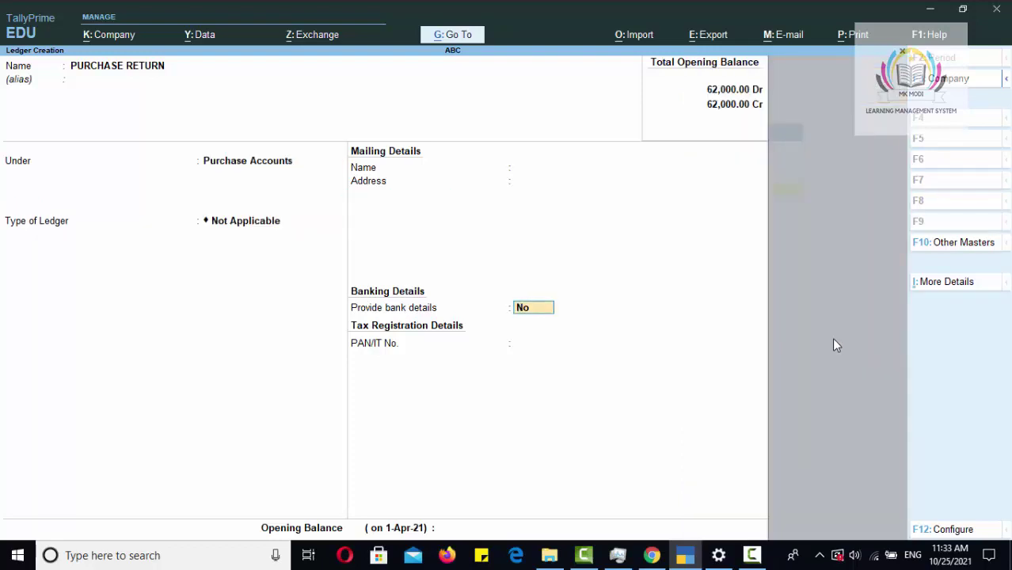
{"action": "key", "text": "Return"}
{"action": "key", "text": "Return"}
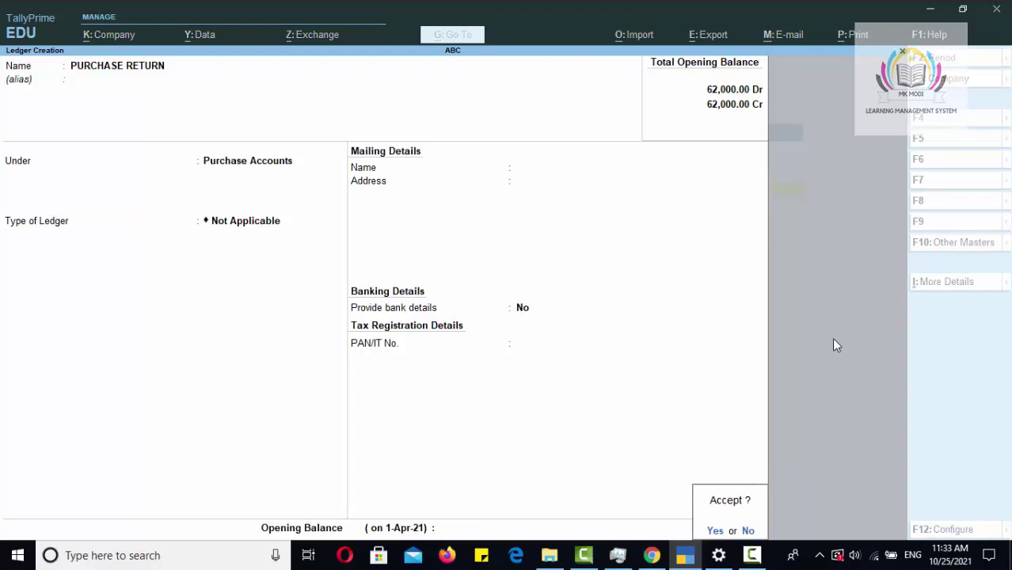
{"action": "key", "text": "Return"}
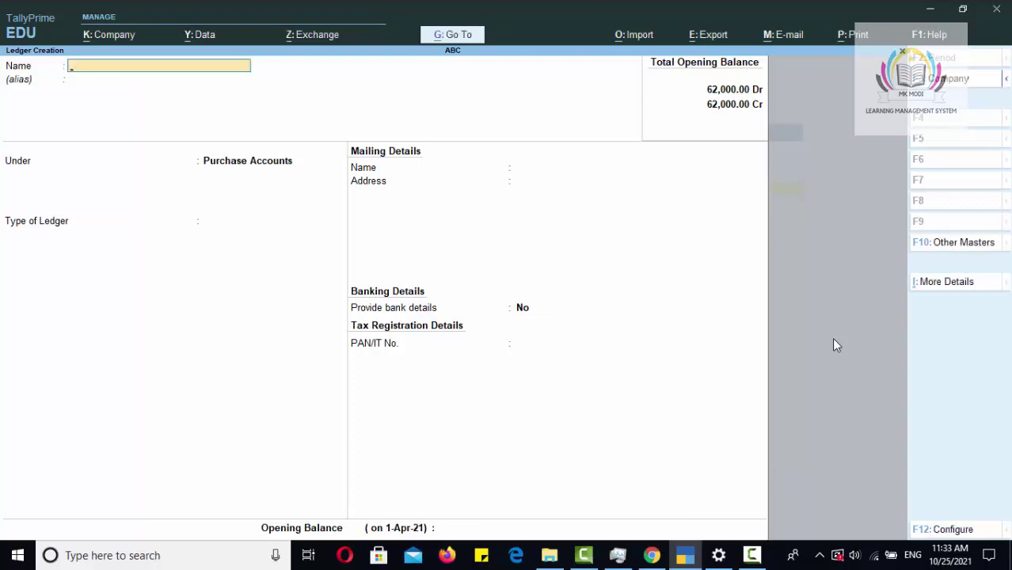
{"action": "key", "text": "Escape"}
{"action": "key", "text": "Return"}
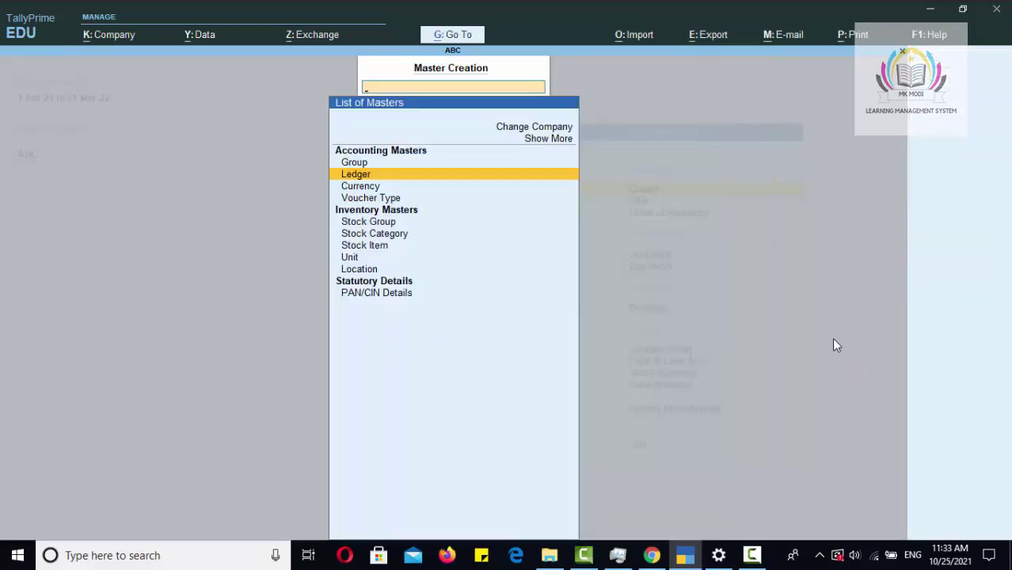
{"action": "key", "text": "Escape"}
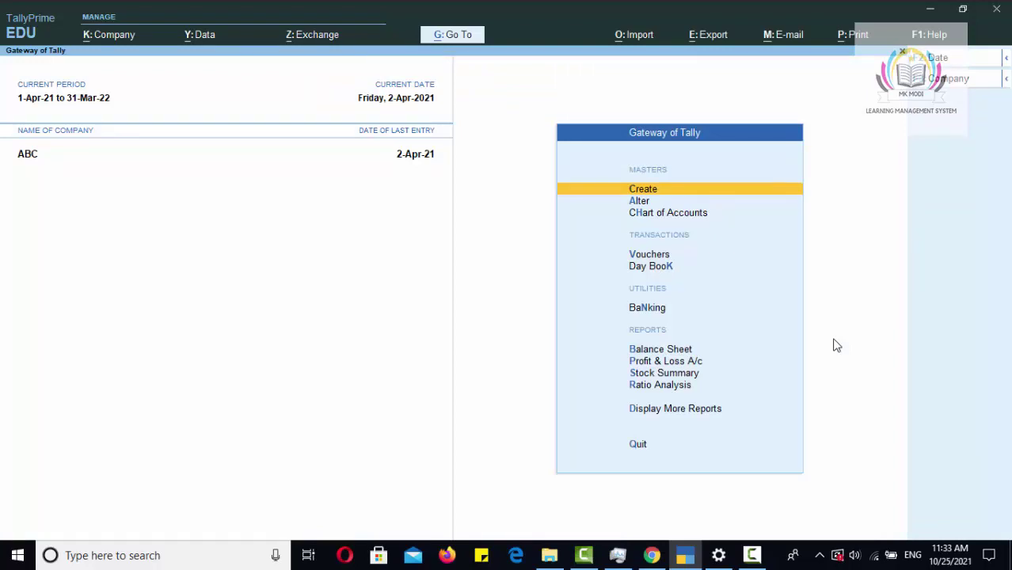
Step: Start a new Debit Note voucher and set its mode to Accounting Invoice
{"action": "key", "text": "Down"}
{"action": "key", "text": "Down"}
{"action": "key", "text": "Down"}
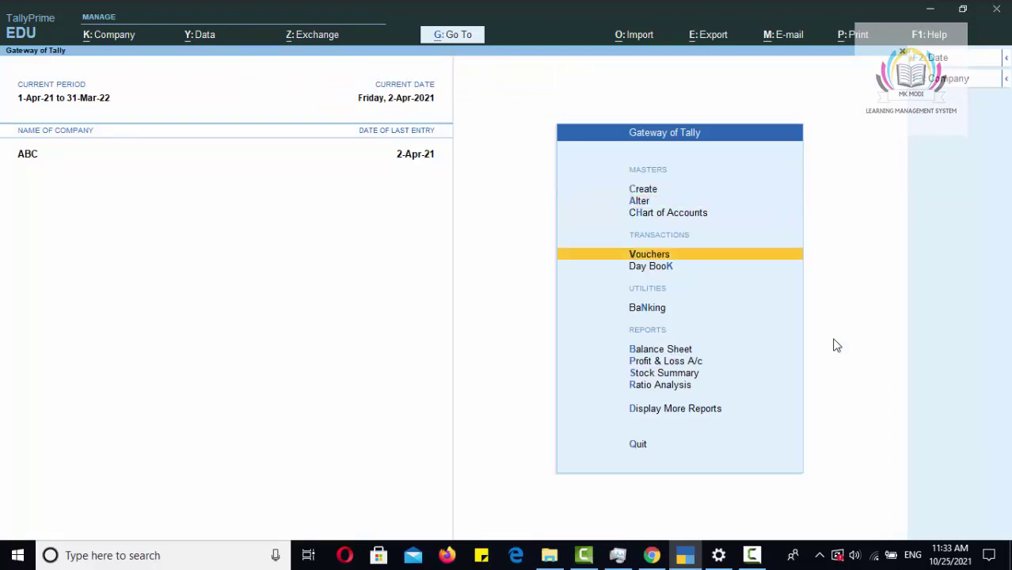
{"action": "key", "text": "Return"}
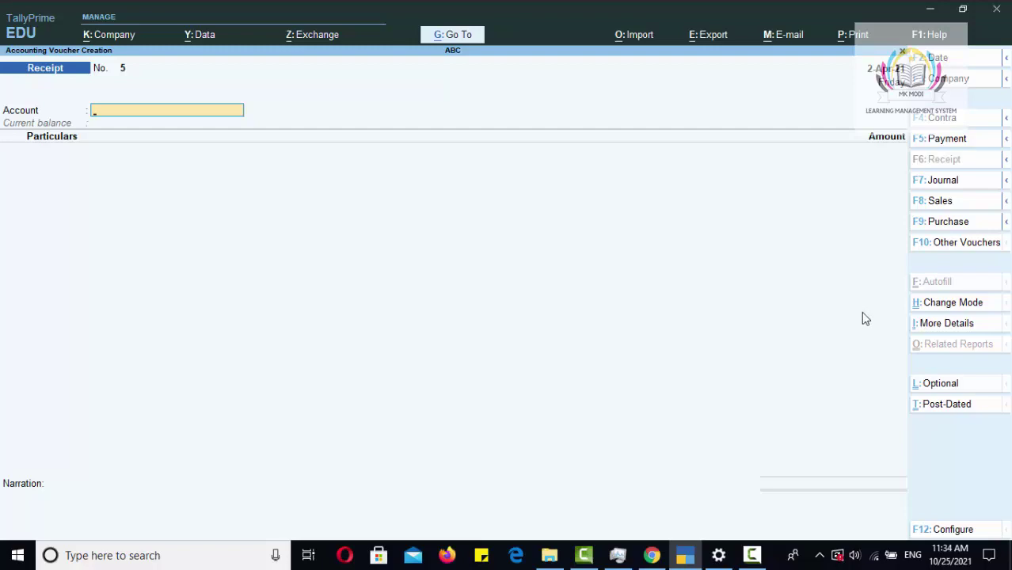
{"action": "left_click", "coordinate": [1005, 140]}
{"action": "left_click", "coordinate": [1006, 140]}
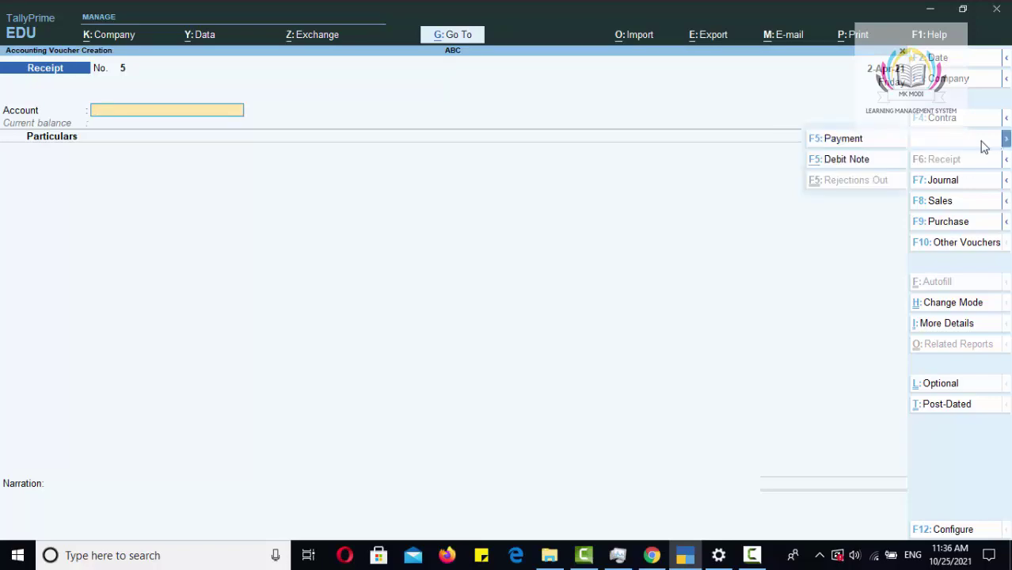
{"action": "left_click", "coordinate": [851, 166]}
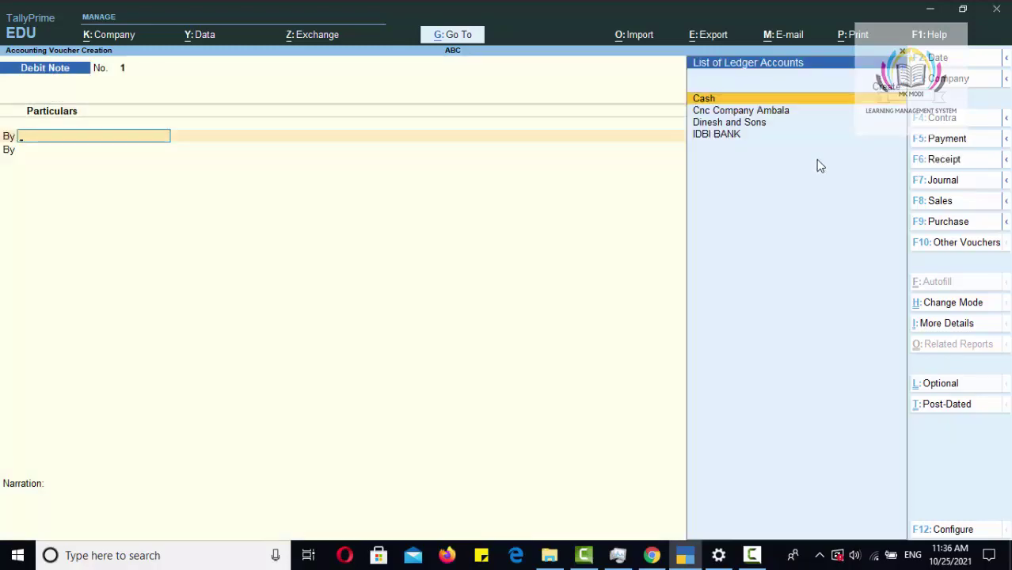
{"action": "left_click", "coordinate": [955, 303]}
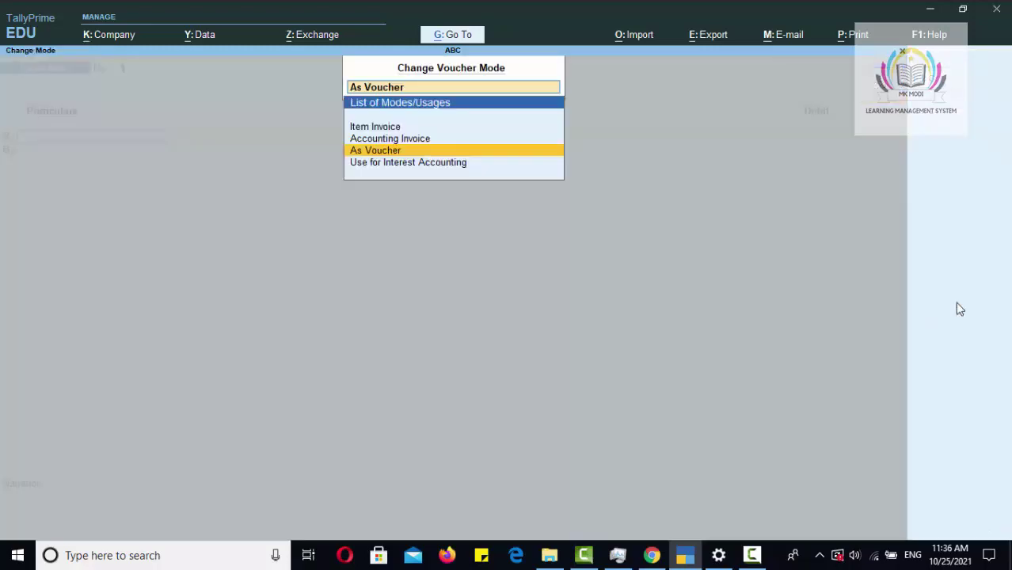
{"action": "left_click", "coordinate": [409, 149]}
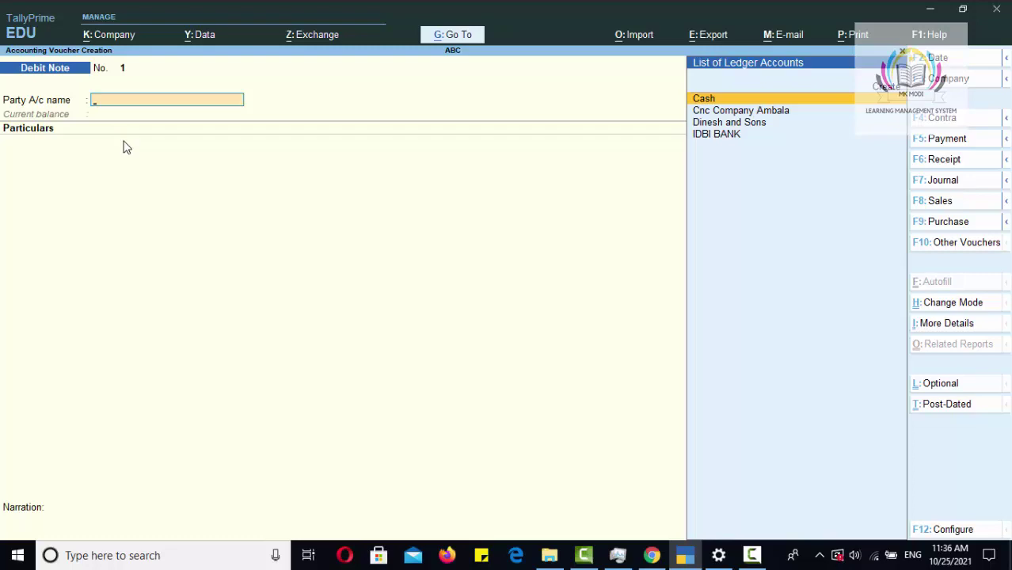
Step: Choose Cnc Company Ambala as the debit note's party account and accept its existing party details
{"action": "key", "text": "Down"}
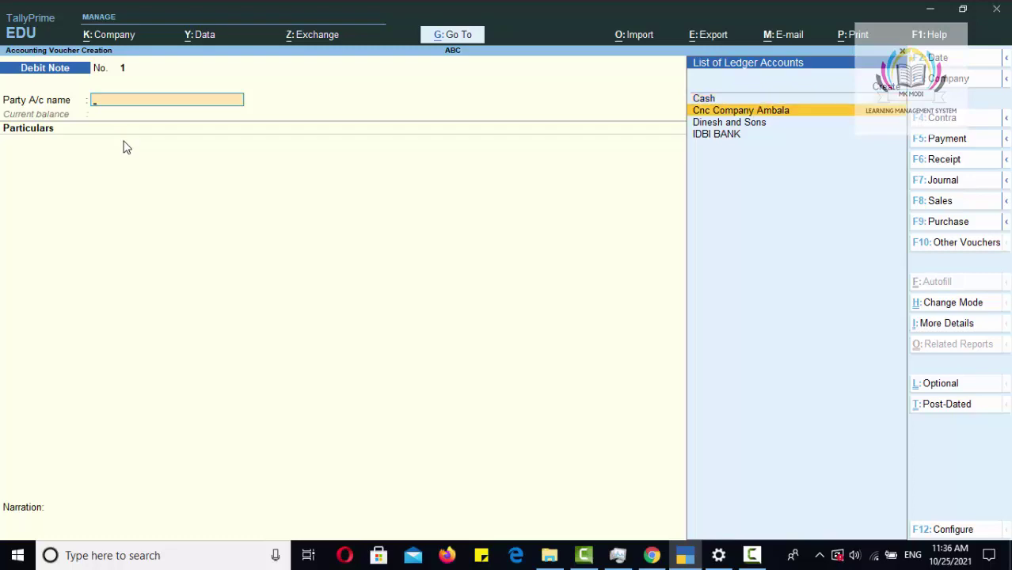
{"action": "key", "text": "Return"}
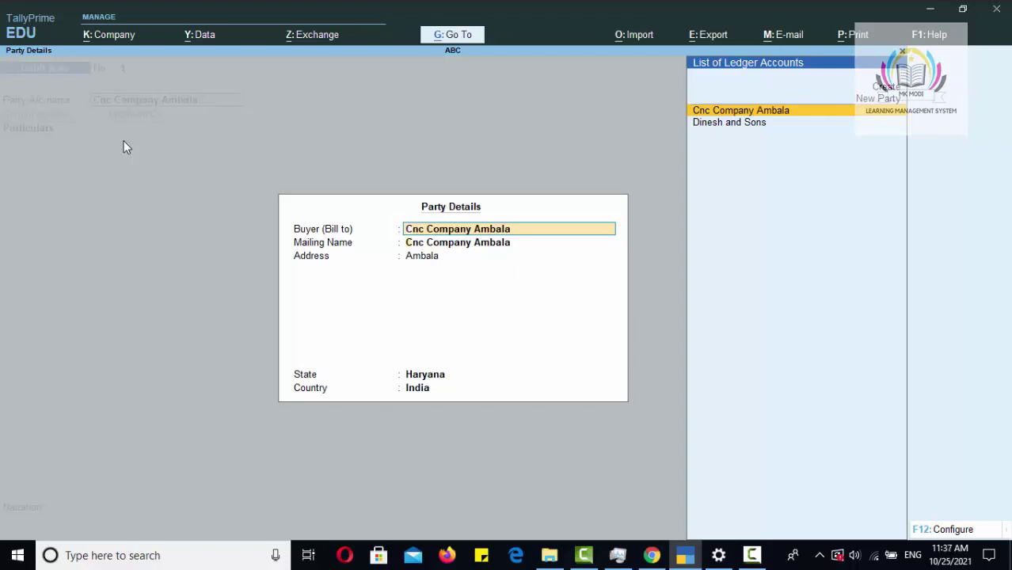
{"action": "key", "text": "Return"}
{"action": "key", "text": "Return"}
{"action": "key", "text": "Return"}
{"action": "key", "text": "Return"}
{"action": "key", "text": "Return"}
{"action": "key", "text": "Return"}
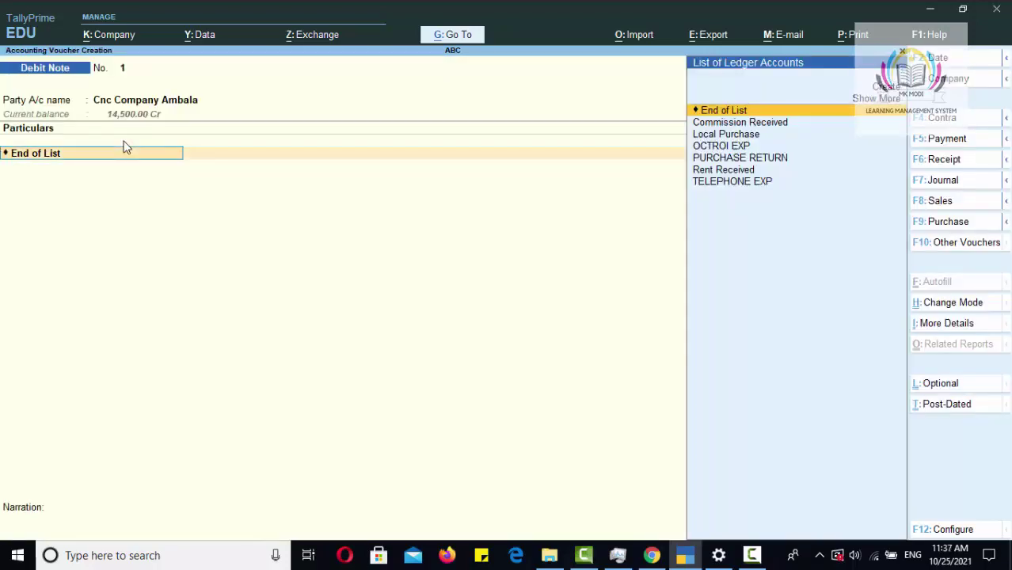
Step: Enter the PURCHASE RETURN ledger with an amount of 2000 and save the debit note without a narration
{"action": "key", "text": "Down"}
{"action": "key", "text": "Down"}
{"action": "key", "text": "Down"}
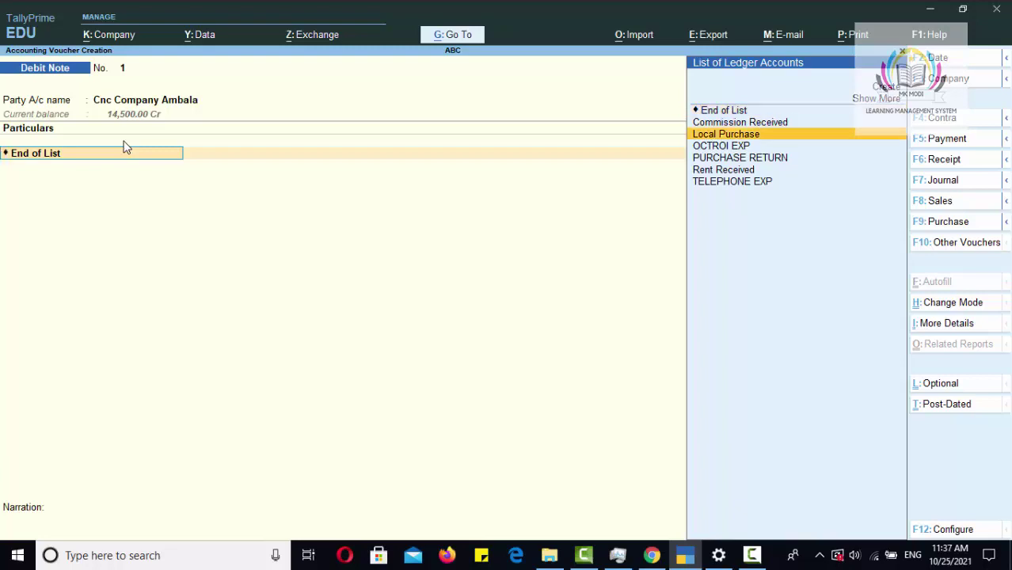
{"action": "key", "text": "Down"}
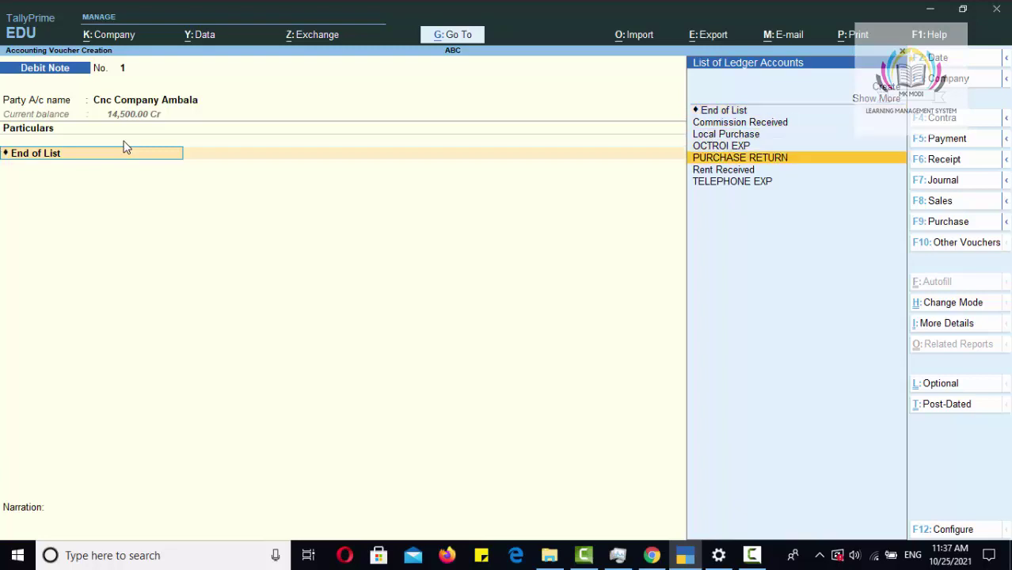
{"action": "key", "text": "Return"}
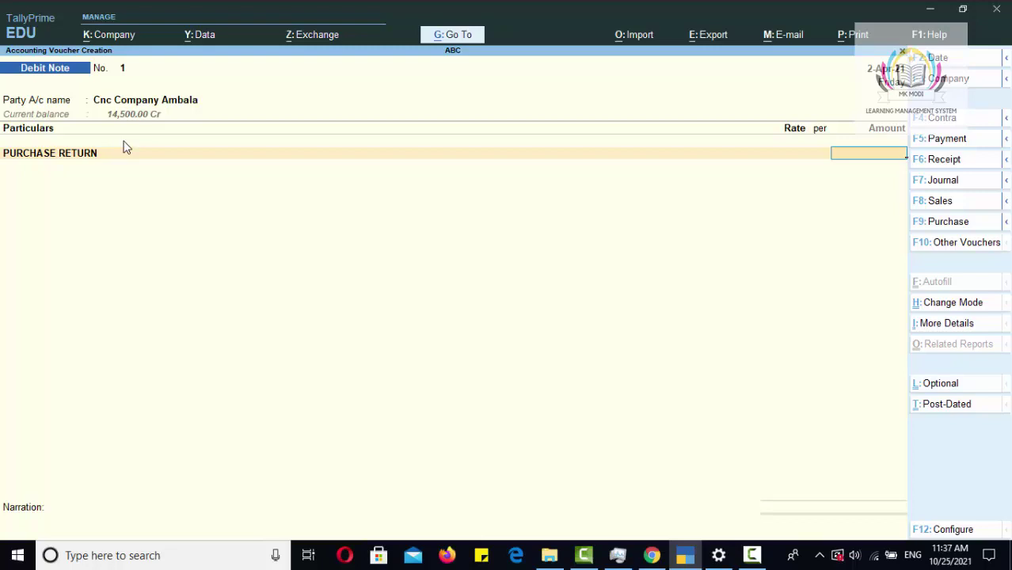
{"action": "type", "text": "2000"}
{"action": "key", "text": "Return"}
{"action": "key", "text": "Return"}
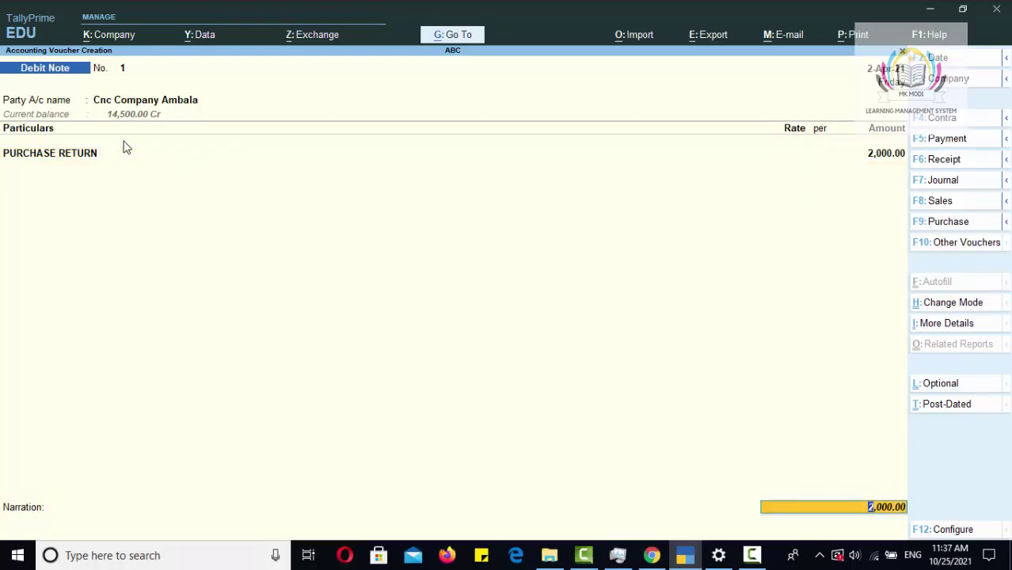
{"action": "key", "text": "Return"}
{"action": "key", "text": "Return"}
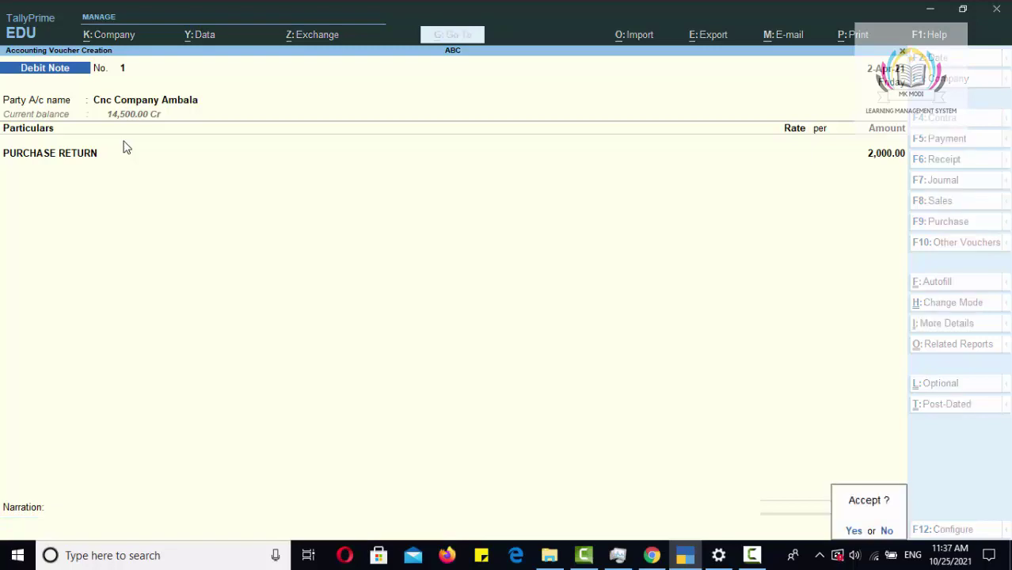
{"action": "key", "text": "Return"}
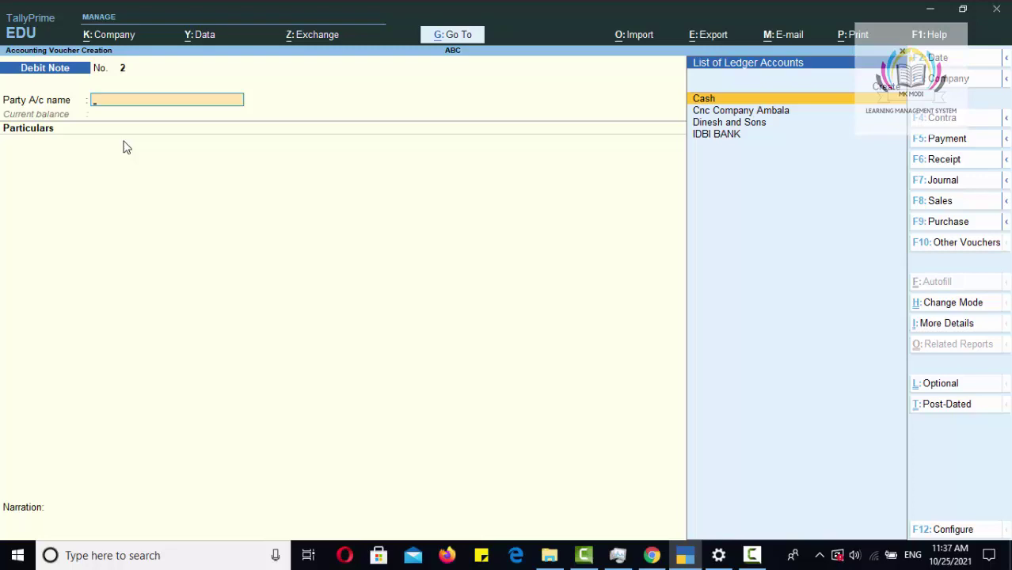
Step: Switch to a Credit Note voucher, choose Dinesh and Sons as the party account, and accept its existing party details
{"action": "left_click", "coordinate": [1005, 161]}
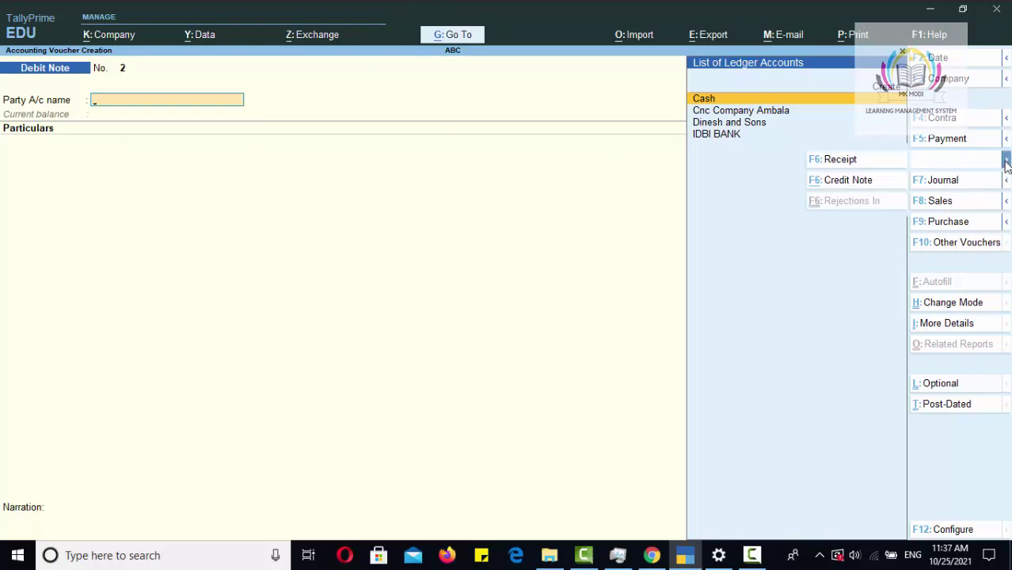
{"action": "left_click", "coordinate": [844, 182]}
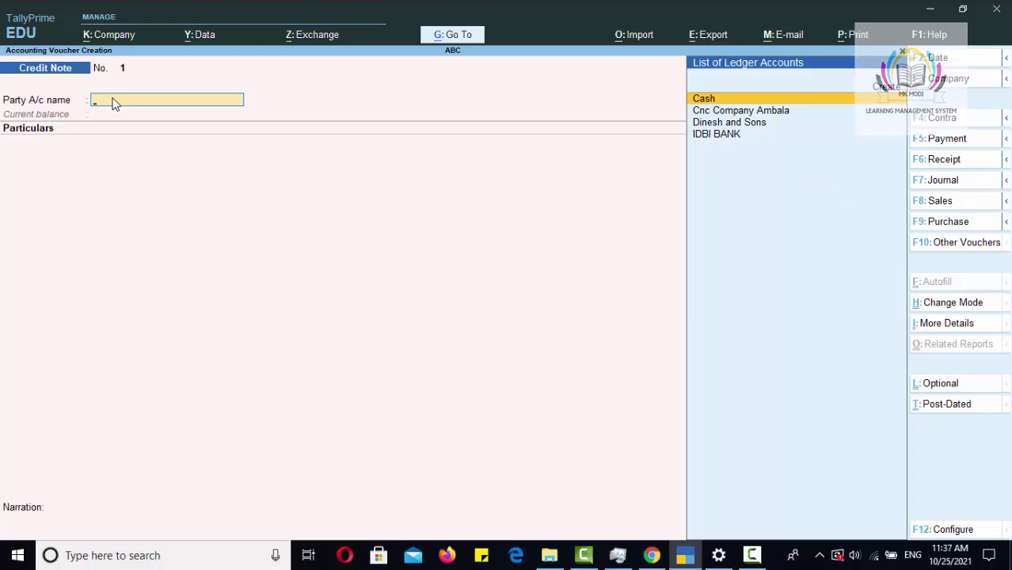
{"action": "key", "text": "Down"}
{"action": "key", "text": "Down"}
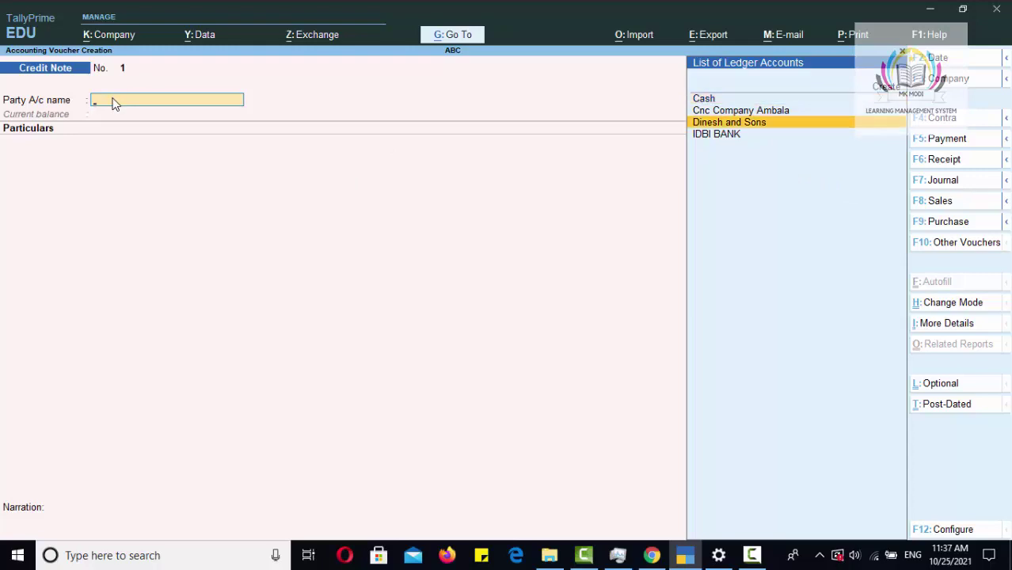
{"action": "key", "text": "Return"}
{"action": "key", "text": "Return"}
{"action": "key", "text": "Return"}
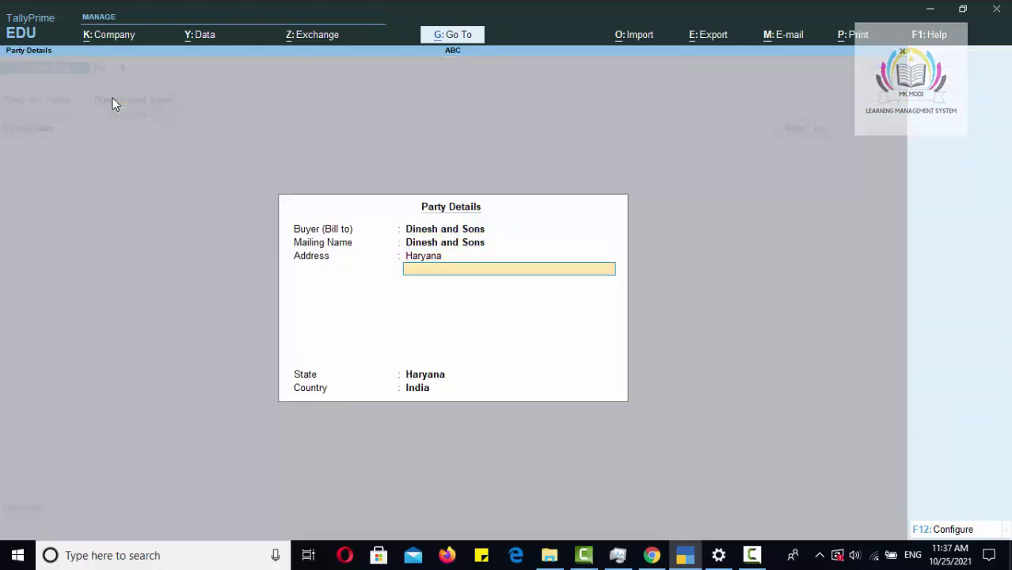
{"action": "key", "text": "ctrl+a"}
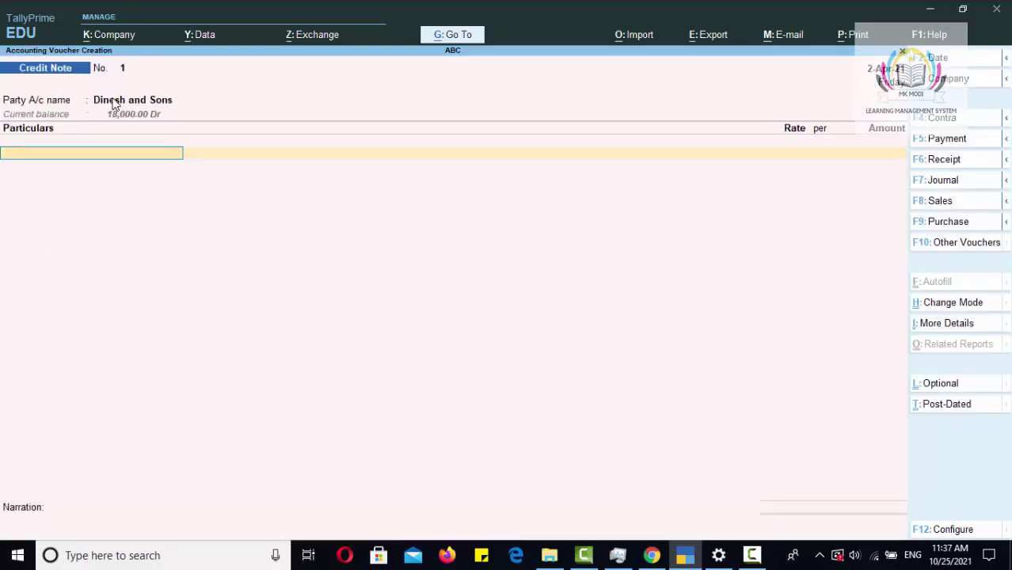
Step: Enter the SALES RETURN ledger in the credit note's particulars with an amount of 3000
{"action": "type", "text": "SAL"}
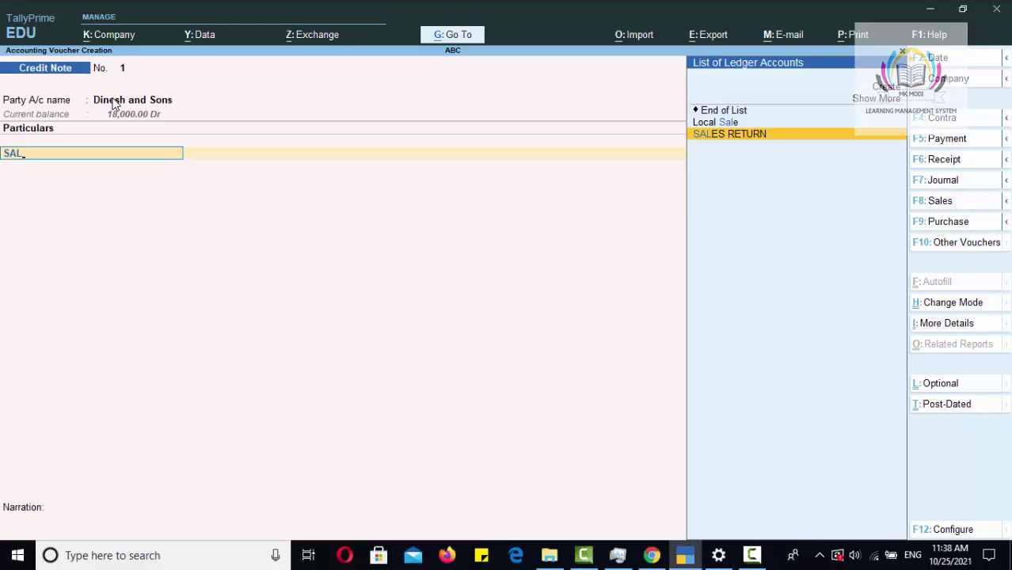
{"action": "key", "text": "Return"}
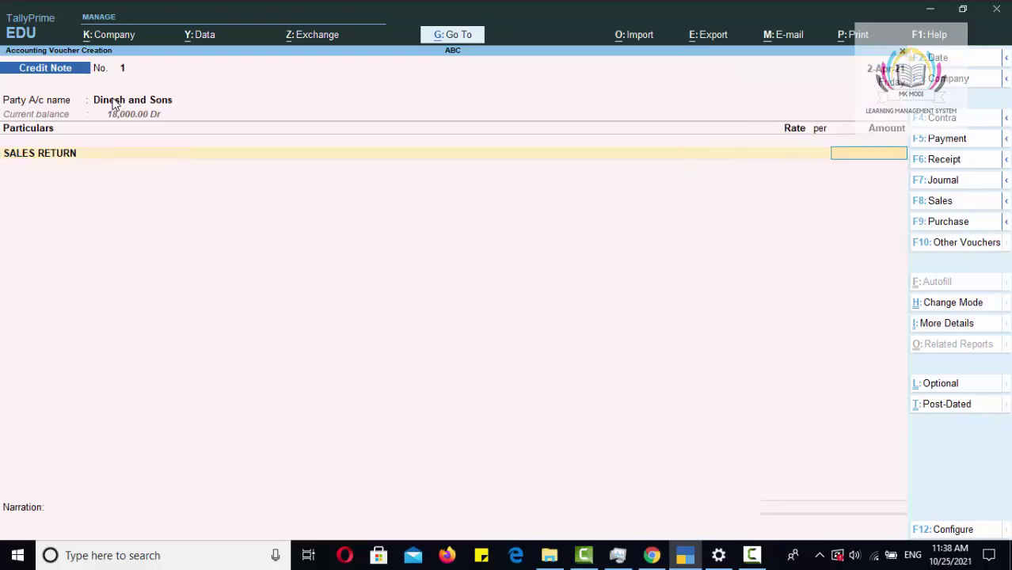
{"action": "type", "text": "E"}
{"action": "key", "text": "BackSpace"}
{"action": "type", "text": "3000"}
{"action": "key", "text": "Return"}
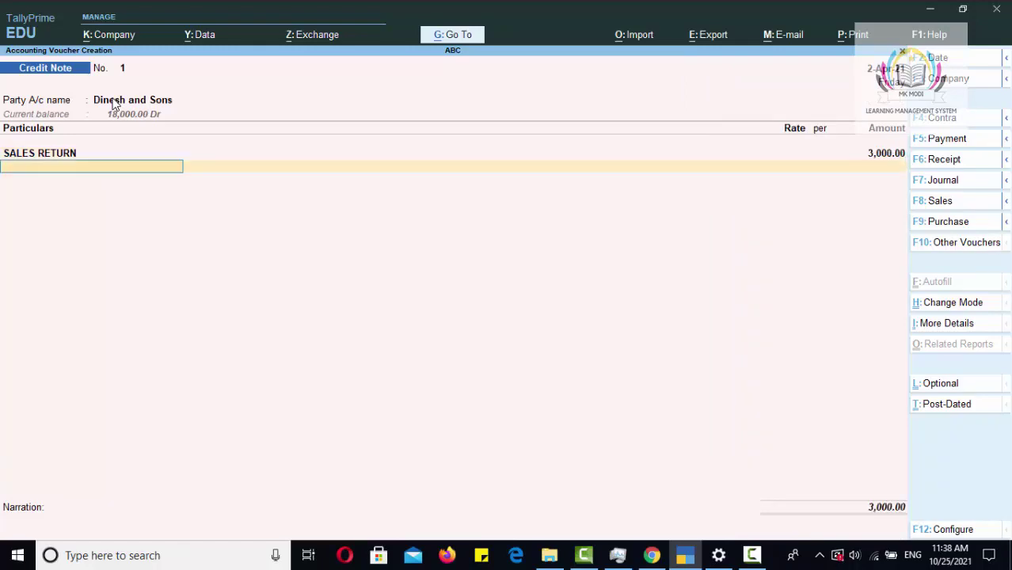
{"action": "key", "text": "Return"}
{"action": "key", "text": "Return"}
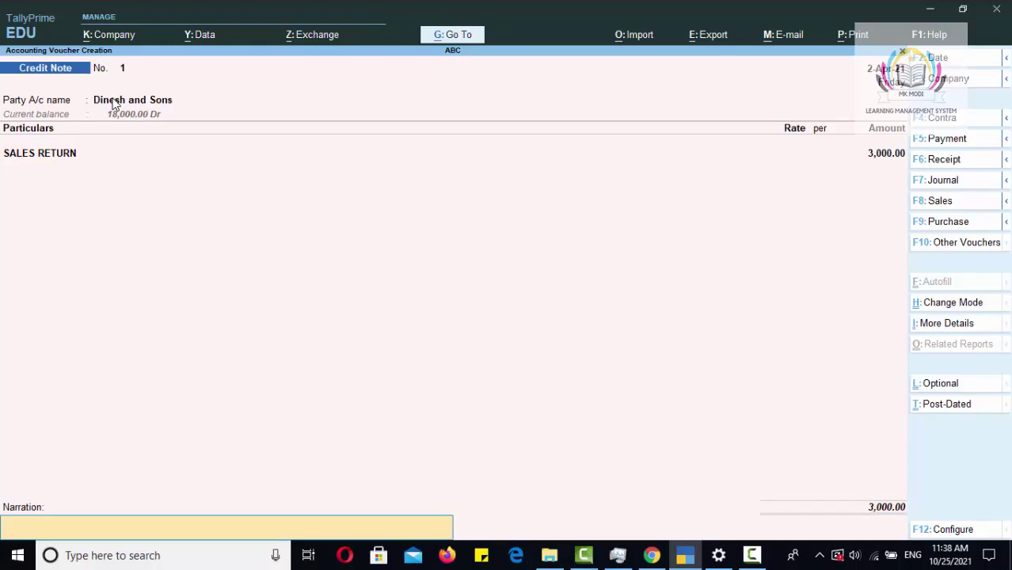
Step: Save the credit note with the narration "GOODS RETURNED BY DINESH AND SONS 3000 AMOUNT" and return to the Gateway of Tally
{"action": "type", "text": "GOODS RETURNED BY DINESH AND SONS 3000 AMOUNT"}
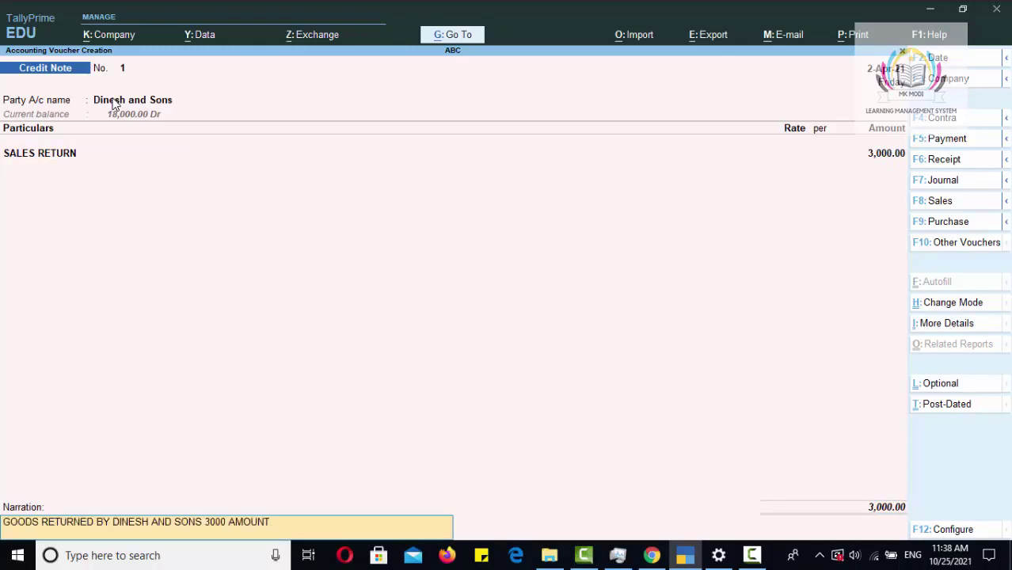
{"action": "key", "text": "Return"}
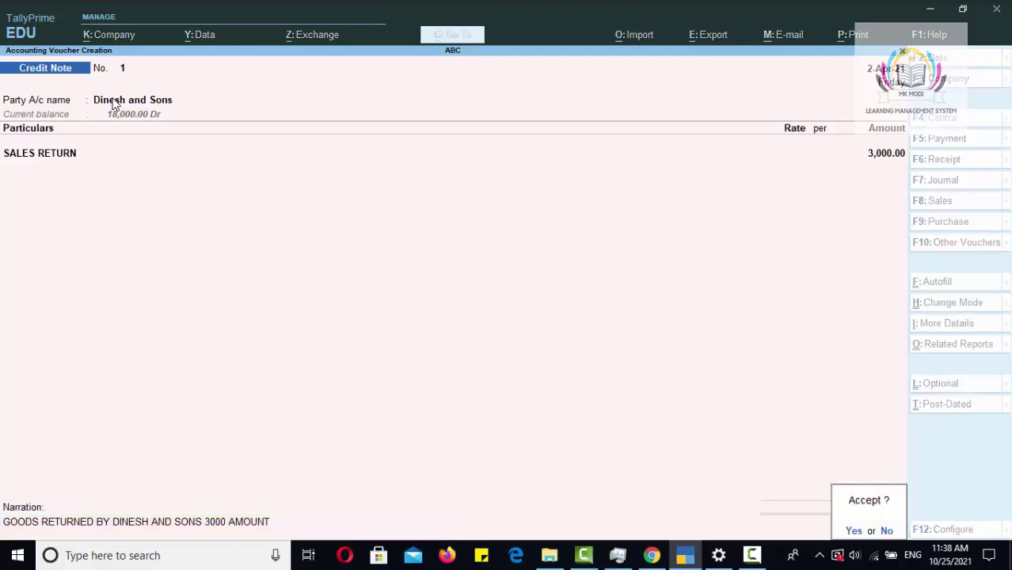
{"action": "key", "text": "y"}
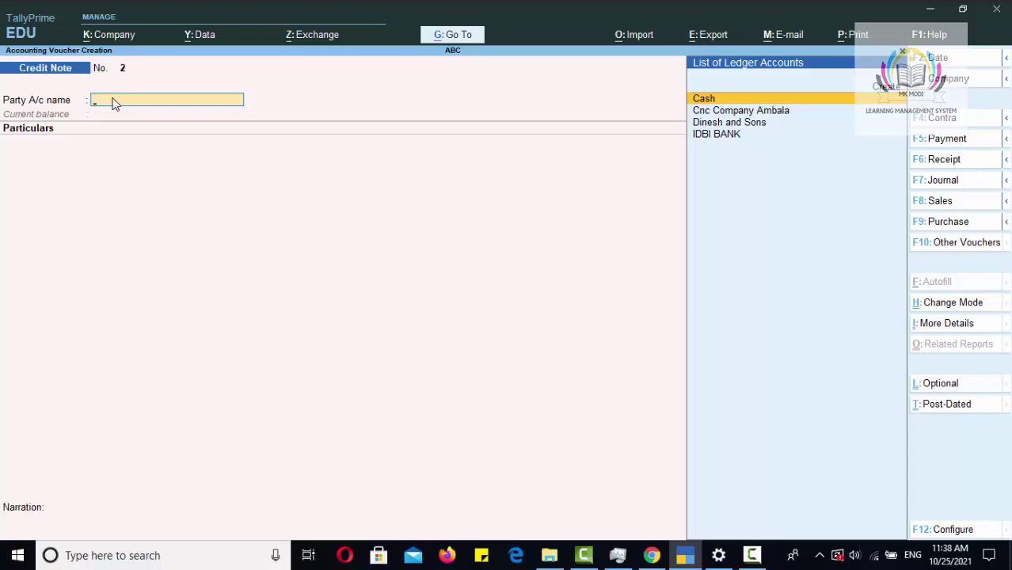
{"action": "key", "text": "Escape"}
{"action": "key", "text": "y"}
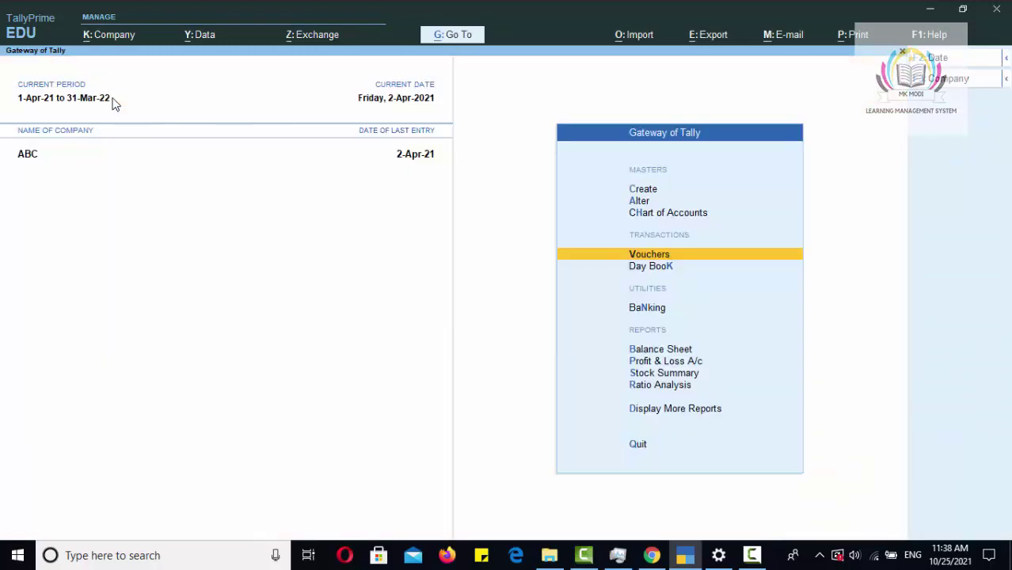
Step: Review the credit note and debit note entries in the Day Book, and return to the Gateway of Tally
{"action": "key", "text": "Down"}
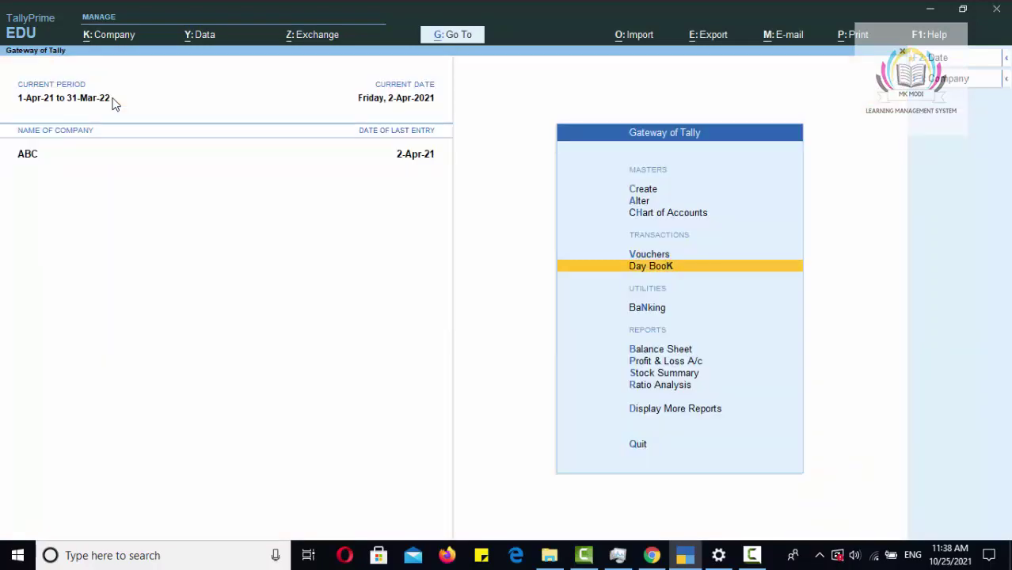
{"action": "key", "text": "Return"}
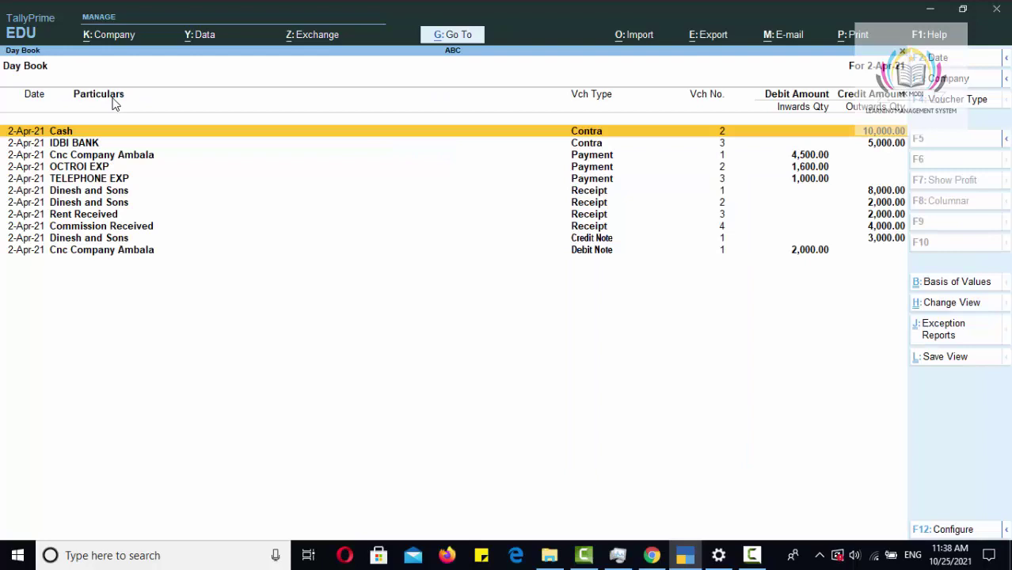
{"action": "key", "text": "Down"}
{"action": "key", "text": "Down"}
{"action": "key", "text": "Down"}
{"action": "key", "text": "Down"}
{"action": "key", "text": "Down"}
{"action": "key", "text": "Down"}
{"action": "key", "text": "Down"}
{"action": "key", "text": "Down"}
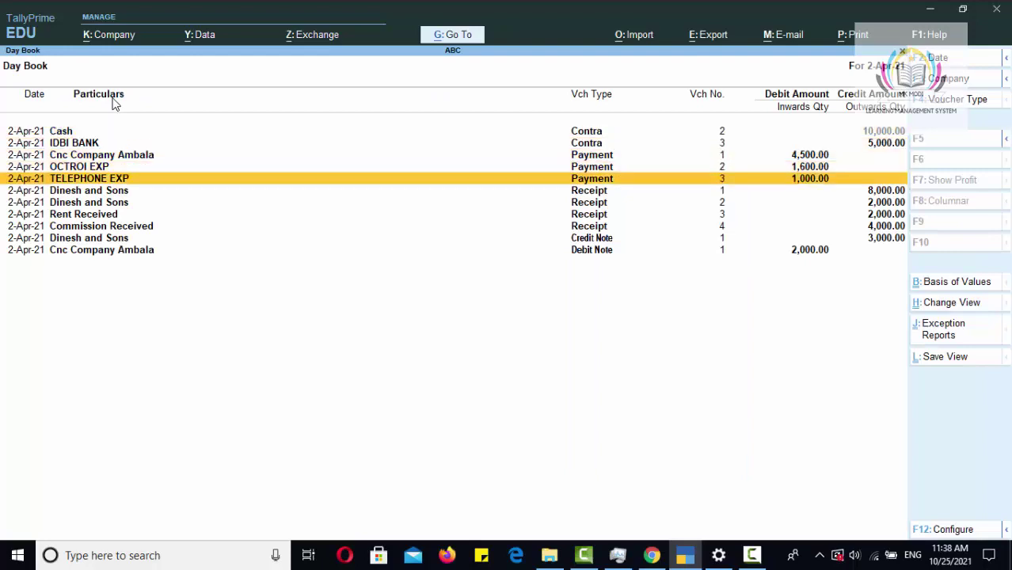
{"action": "key", "text": "Down"}
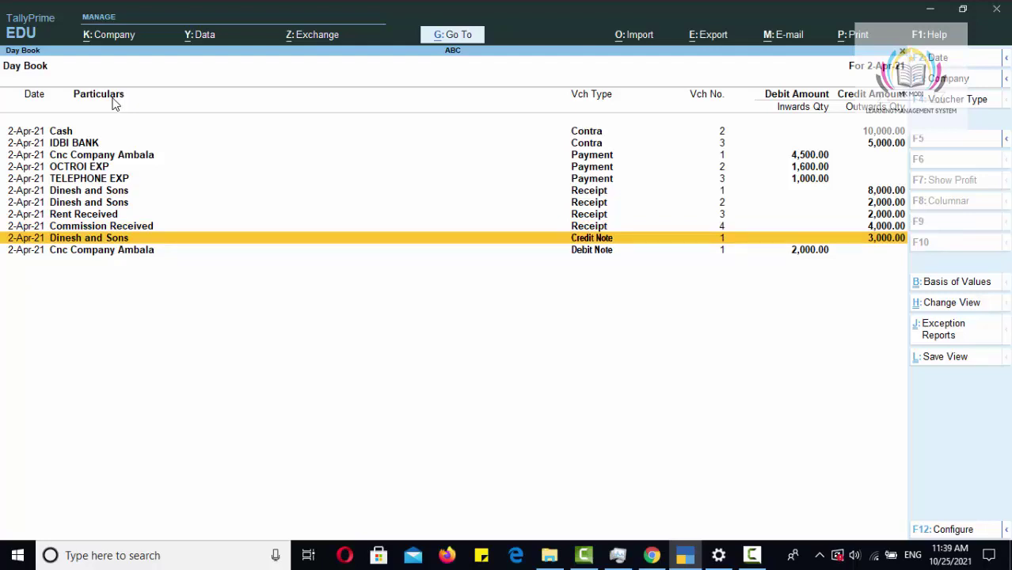
{"action": "key", "text": "Down"}
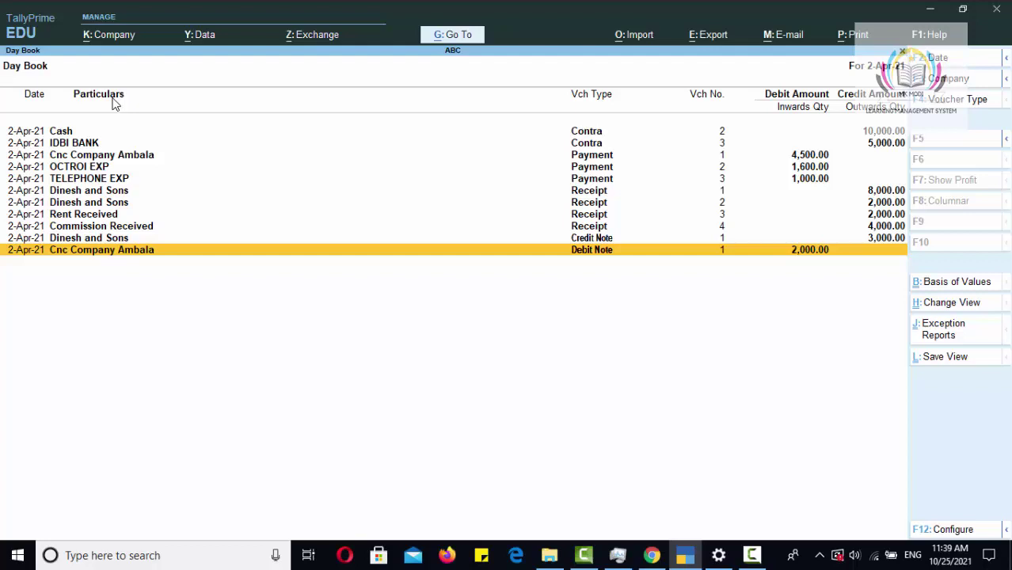
{"action": "key", "text": "Escape"}
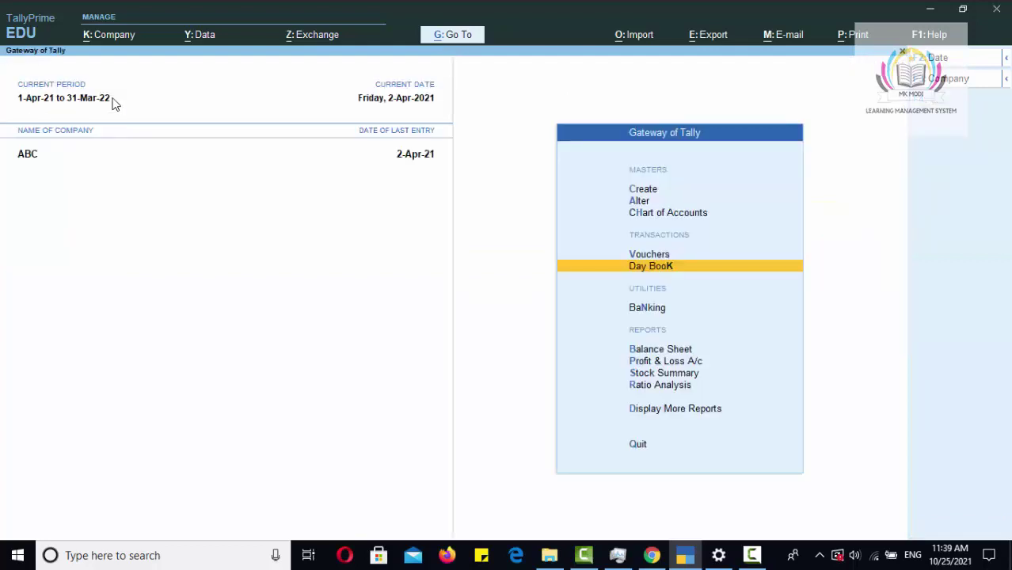